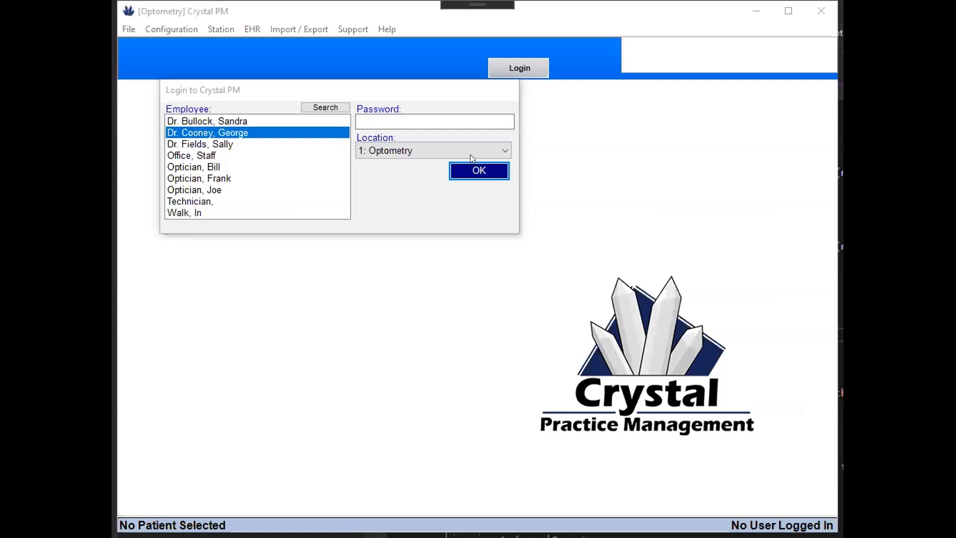
Log into Crystal PM as the doctor and go to Admin > Integrations.
{"action": "left_click", "coordinate": [484, 167]}
{"action": "key", "text": "Return"}
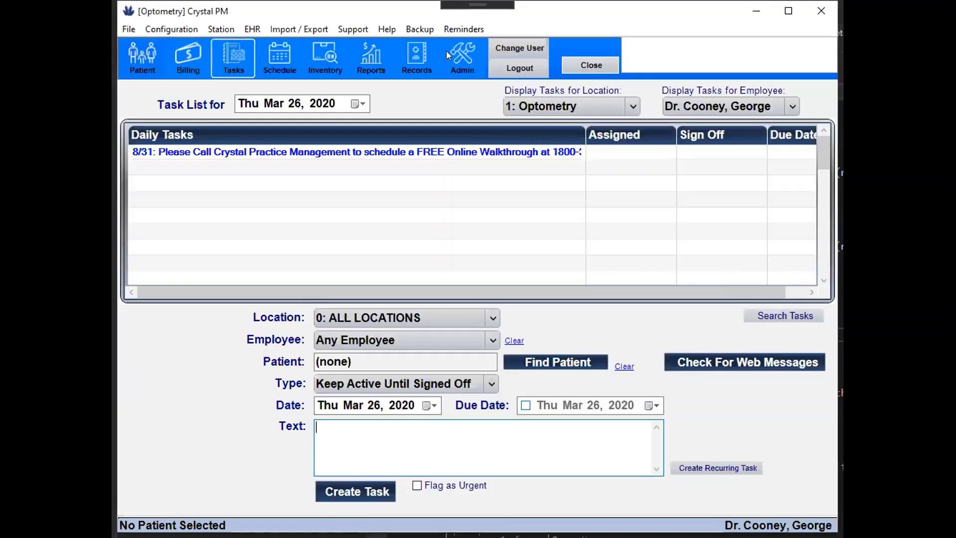
{"action": "left_click", "coordinate": [461, 56]}
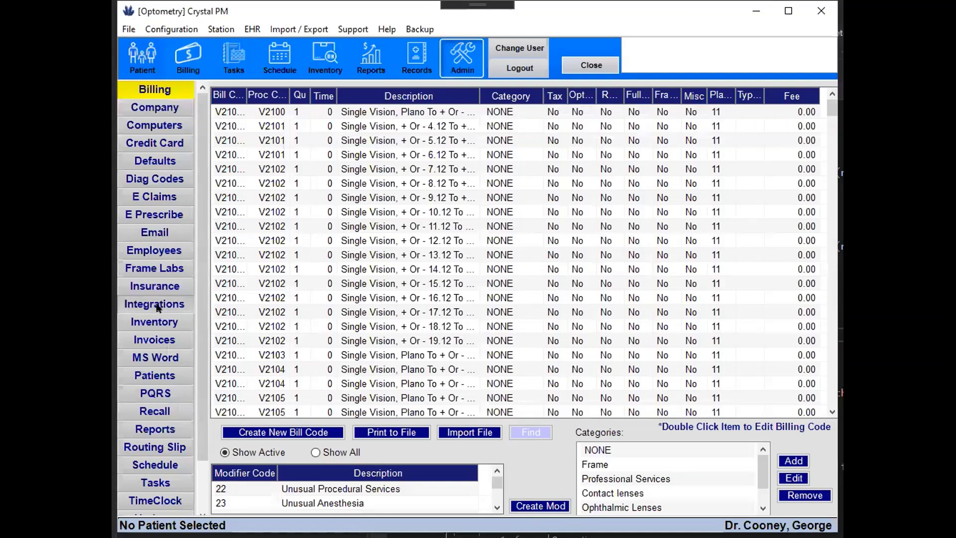
{"action": "left_click", "coordinate": [157, 308]}
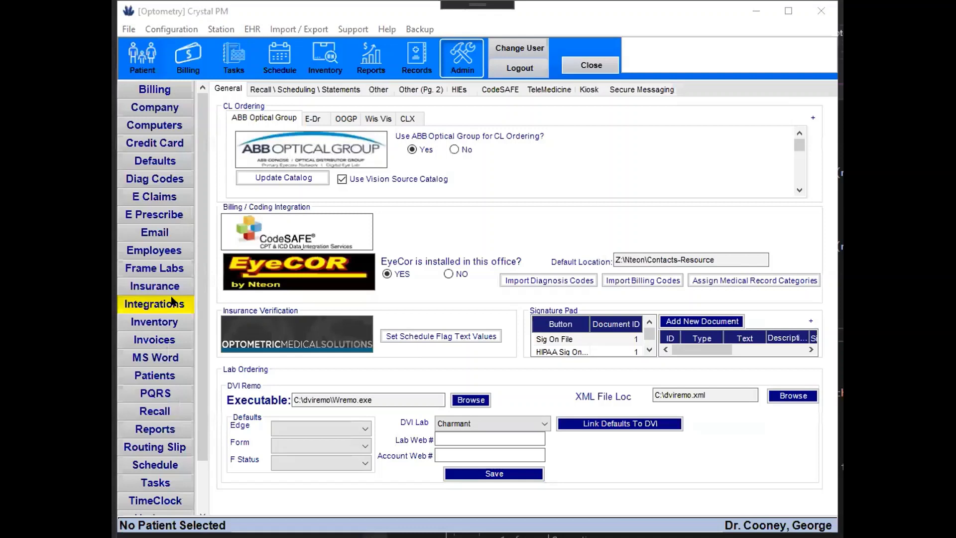
On the TeleMedicine tab, select the doctor and import the company details into the form.
{"action": "left_click", "coordinate": [552, 89]}
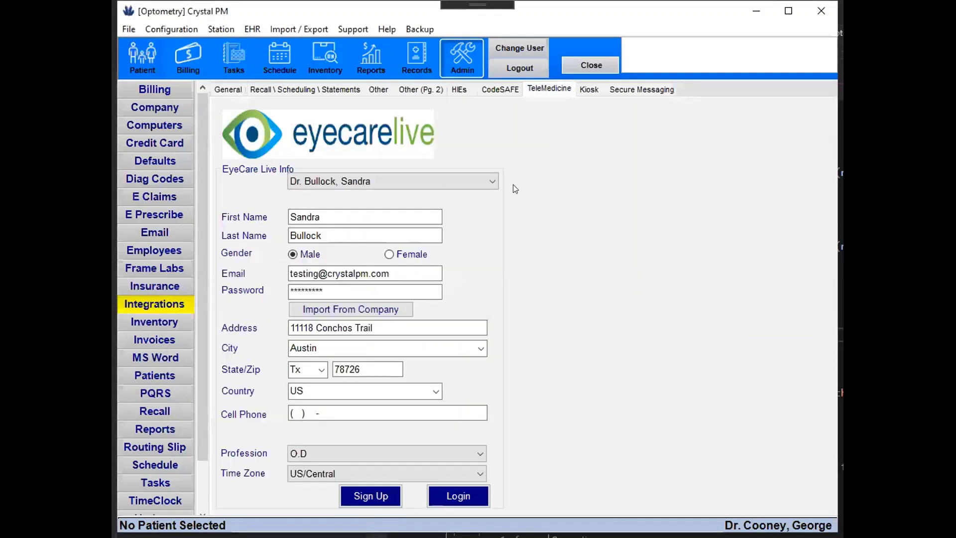
{"action": "left_click", "coordinate": [469, 180]}
{"action": "left_click", "coordinate": [450, 205]}
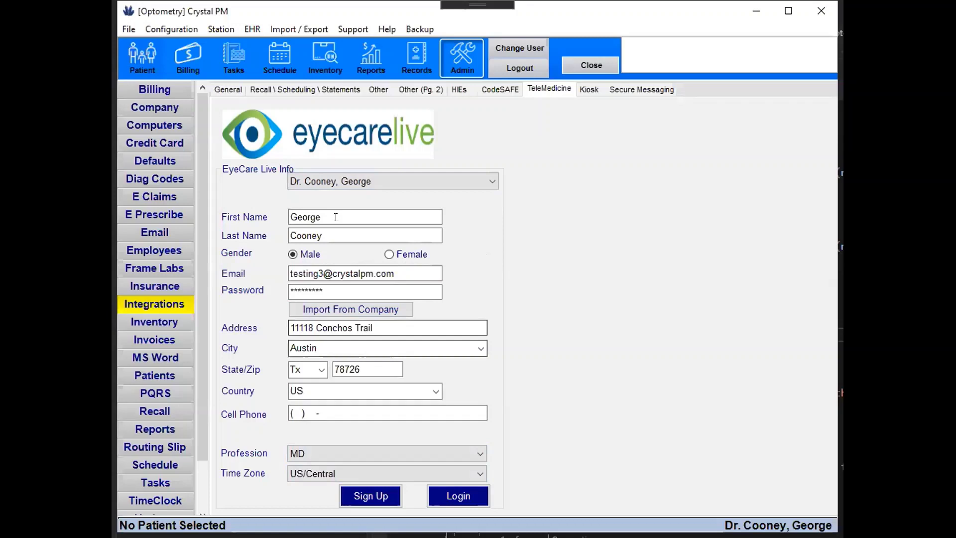
{"action": "left_click", "coordinate": [331, 309]}
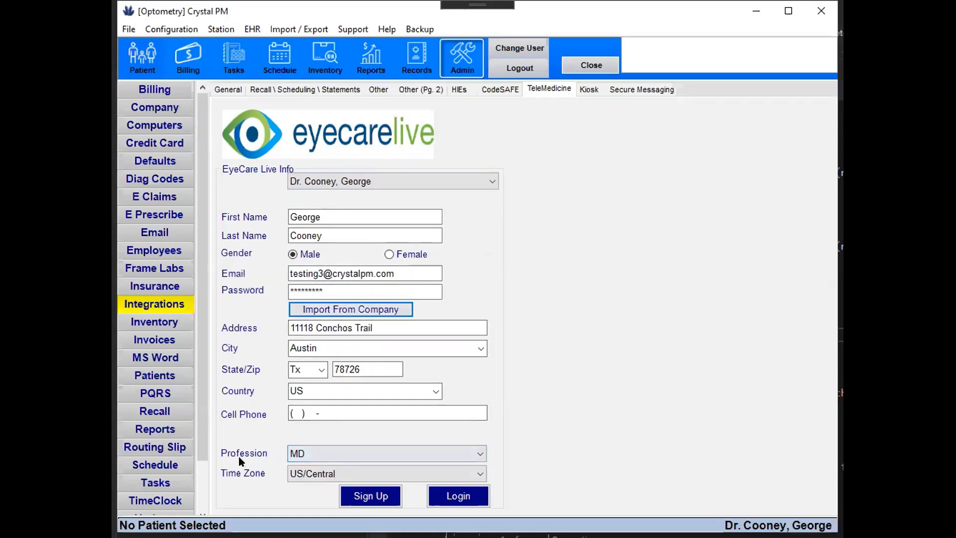
Set Profession to O.D, sign the doctor up, and dismiss the confirmation.
{"action": "left_click", "coordinate": [343, 451]}
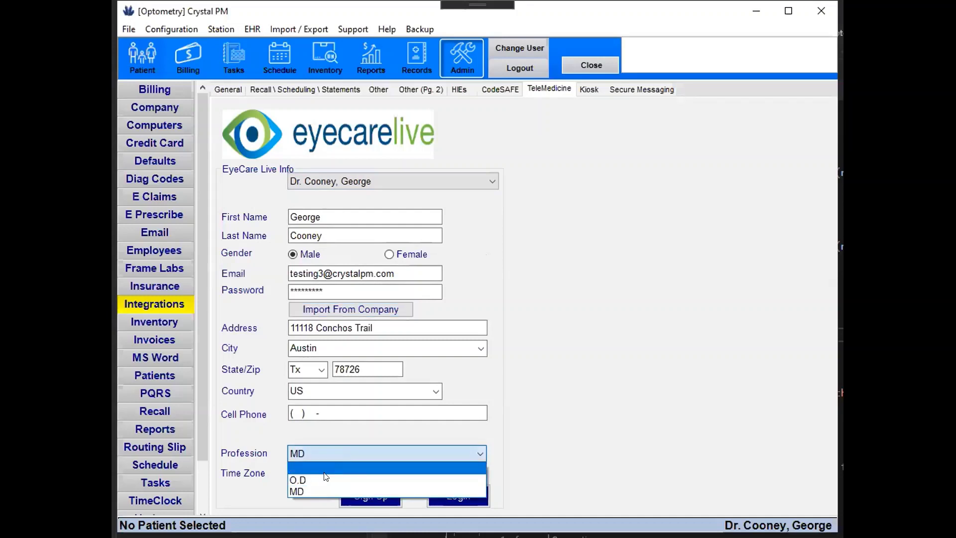
{"action": "left_click", "coordinate": [322, 479]}
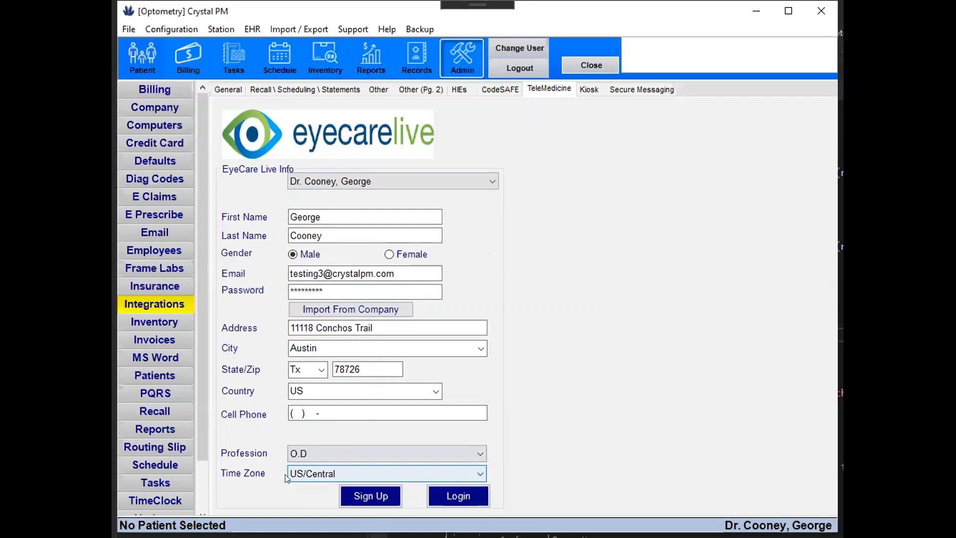
{"action": "left_click", "coordinate": [376, 493]}
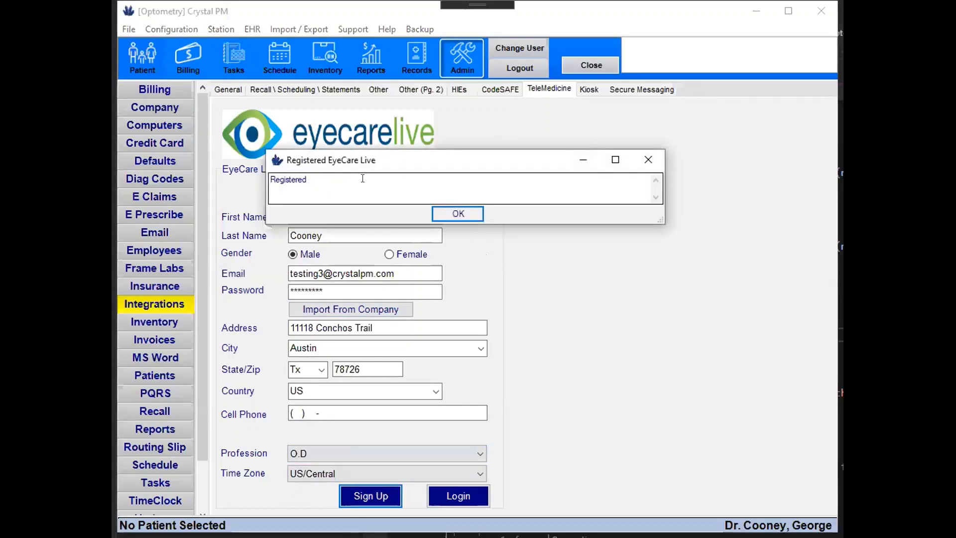
{"action": "left_click", "coordinate": [459, 213]}
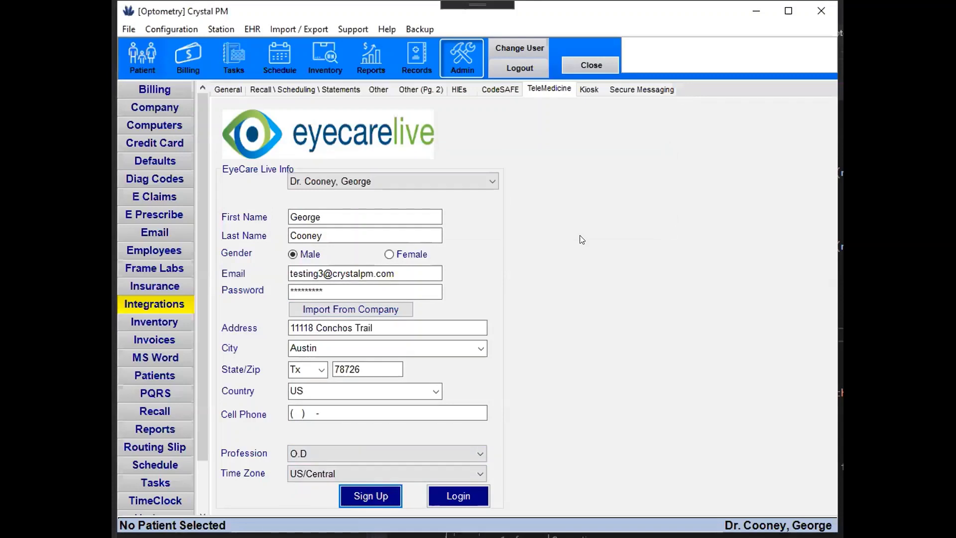
Log the doctor into EyeCareLive and set gender to Male on the Manage Account About Me tab.
{"action": "left_click", "coordinate": [457, 496]}
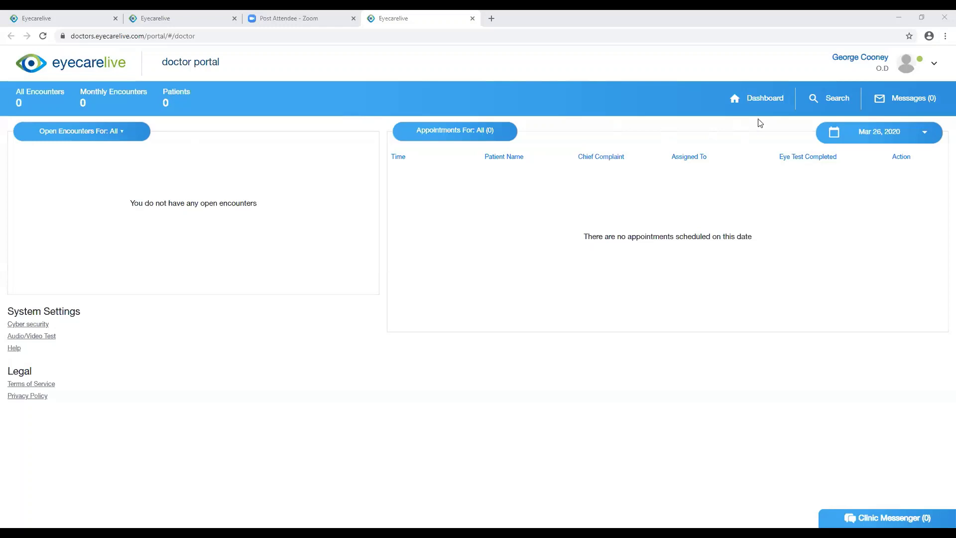
{"action": "left_click", "coordinate": [939, 72]}
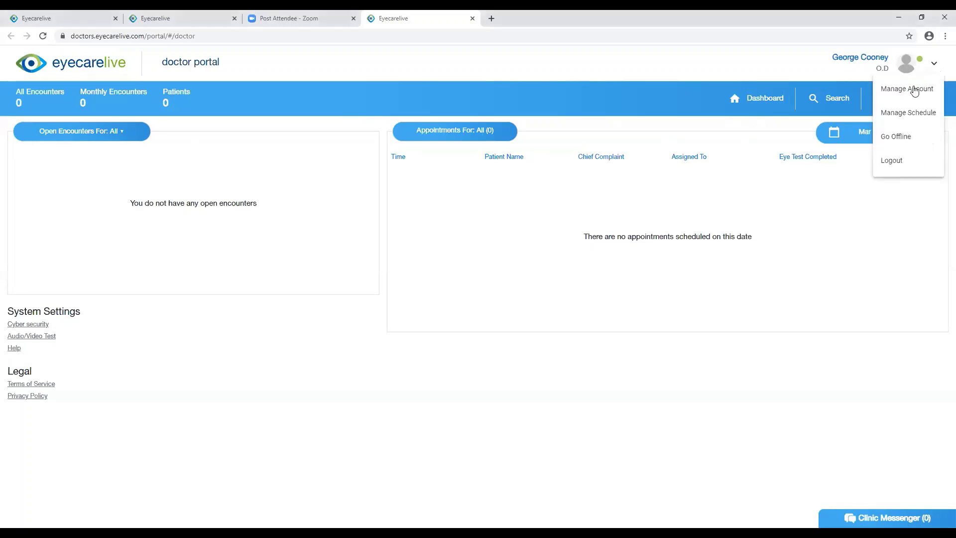
{"action": "left_click", "coordinate": [915, 90]}
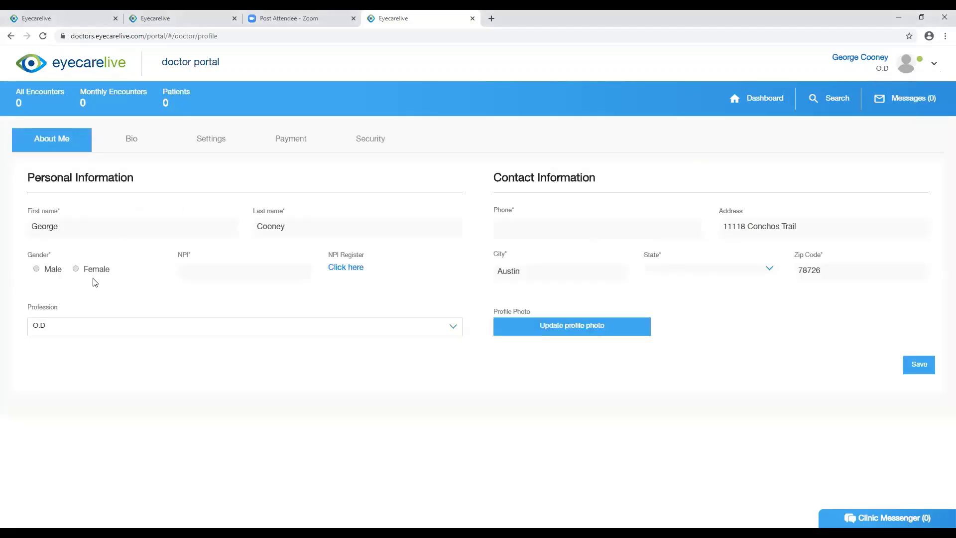
{"action": "left_click", "coordinate": [36, 269]}
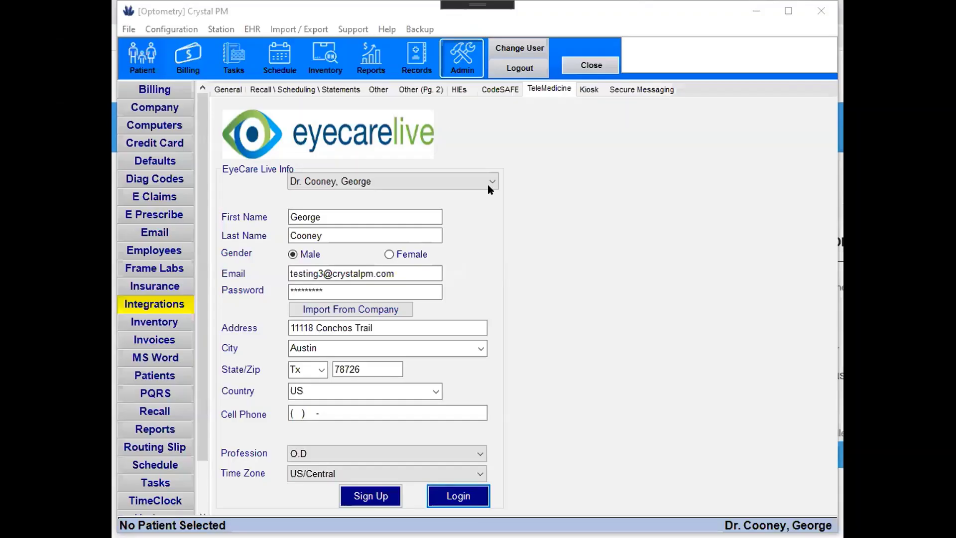
Open the test patient's record from Most Recent Patients and show the EyeCareLive menu.
{"action": "left_click", "coordinate": [405, 57]}
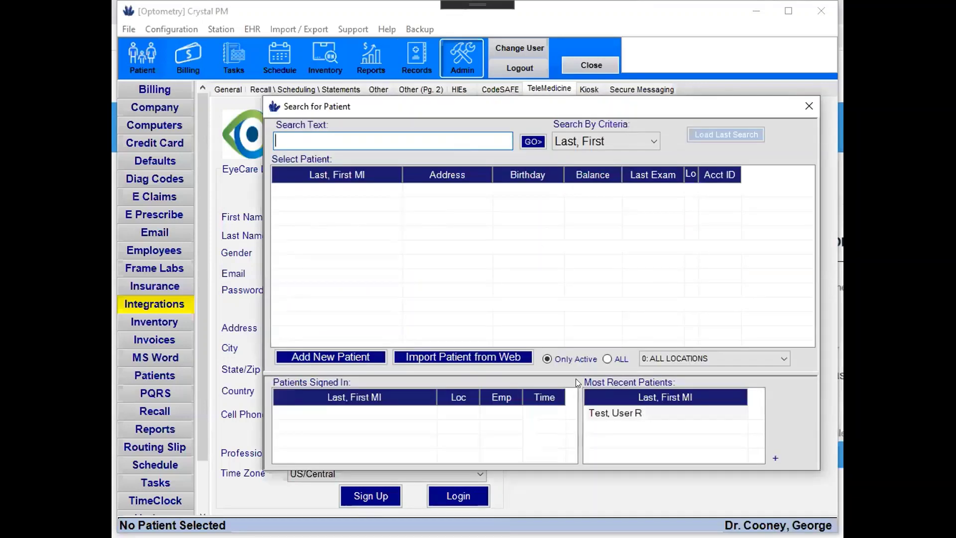
{"action": "left_click", "coordinate": [665, 412]}
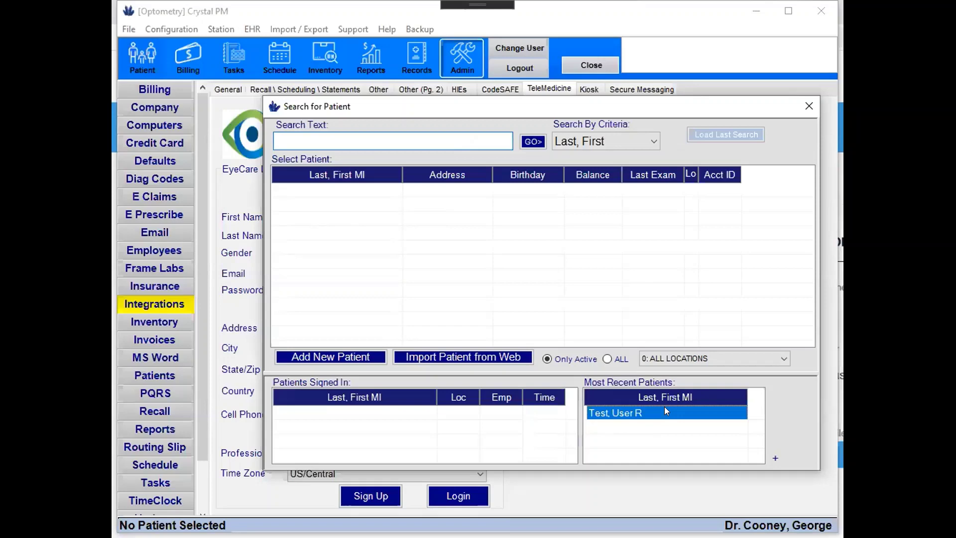
{"action": "double_click", "coordinate": [665, 411]}
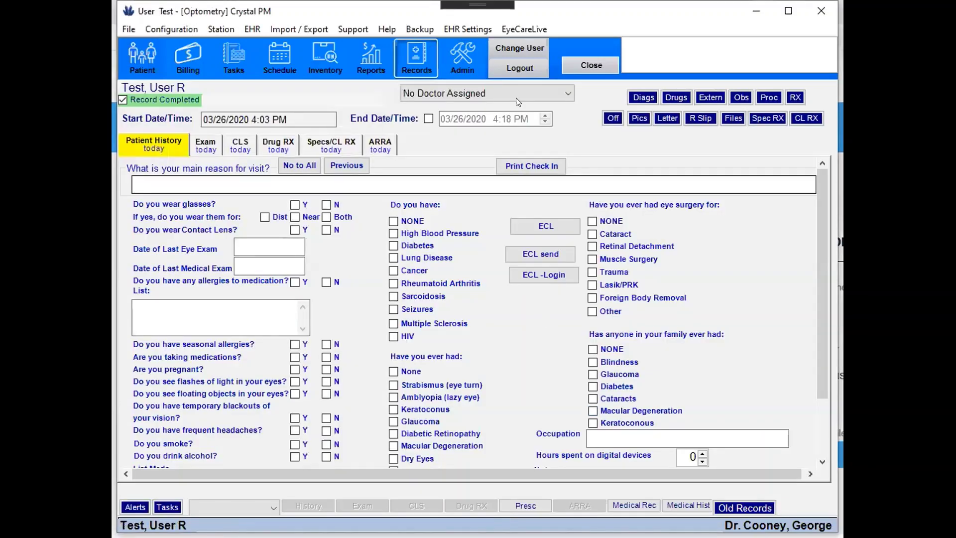
{"action": "left_click", "coordinate": [525, 30]}
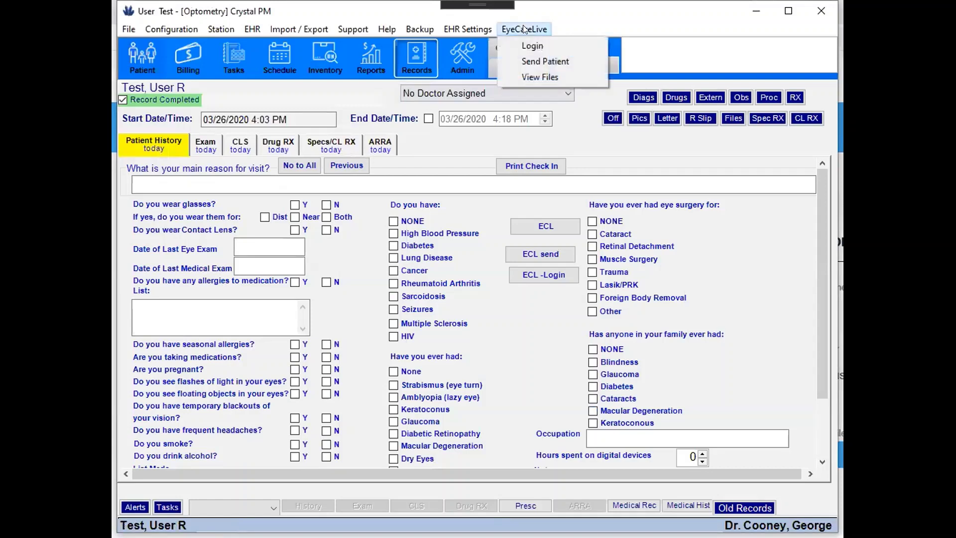
Choose EyeCareLive > Send Patient and OK the Patient Sent dialog.
{"action": "left_click", "coordinate": [541, 60]}
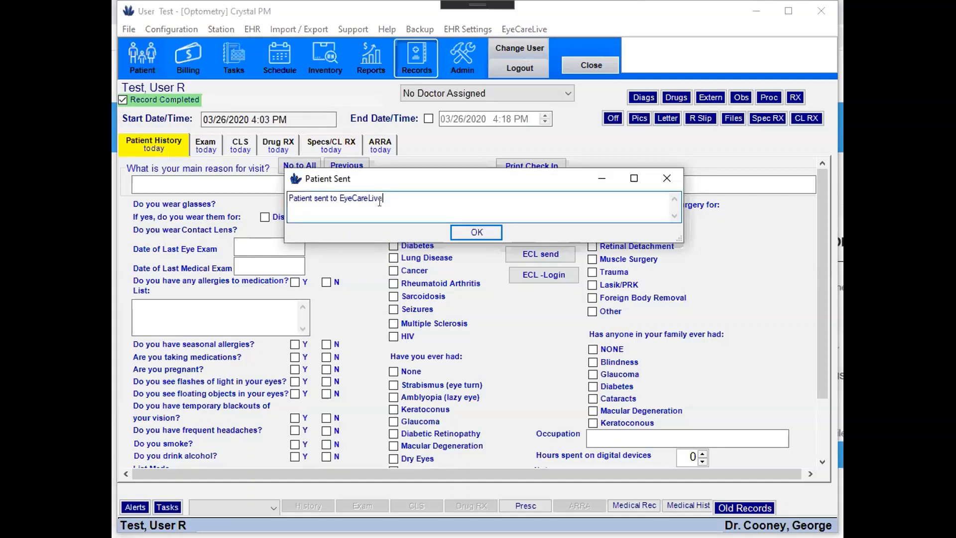
{"action": "left_click", "coordinate": [477, 232]}
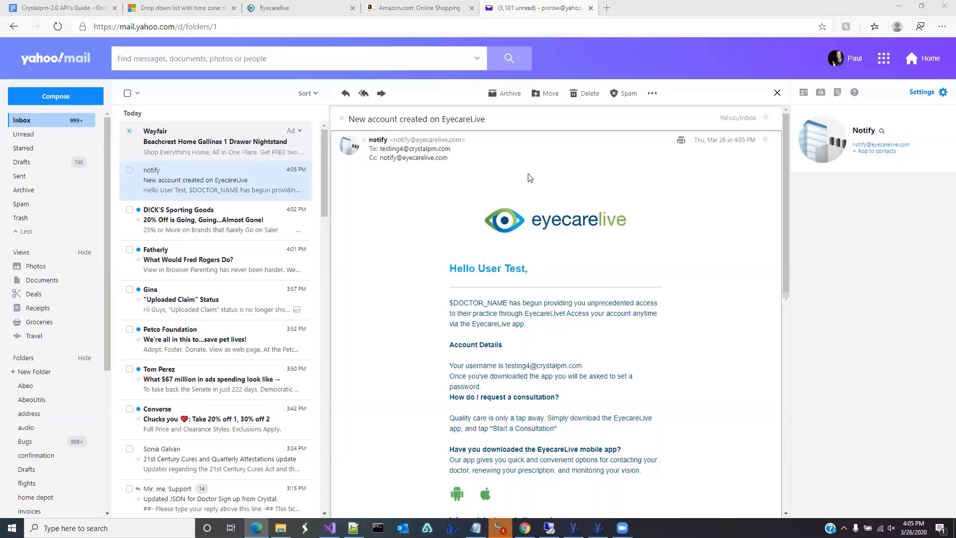
Read the 'New account created on EyecareLive' email from notify, scrolling through its contents.
{"action": "left_click_drag", "start_coordinate": [787, 198], "coordinate": [781, 229]}
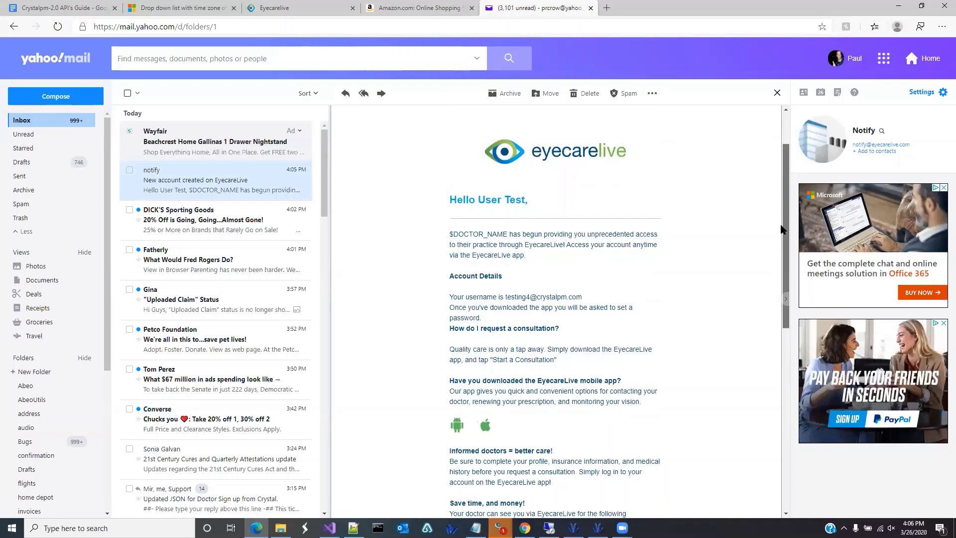
{"action": "scroll", "coordinate": [757, 276], "scroll_direction": "down", "scroll_amount": 2}
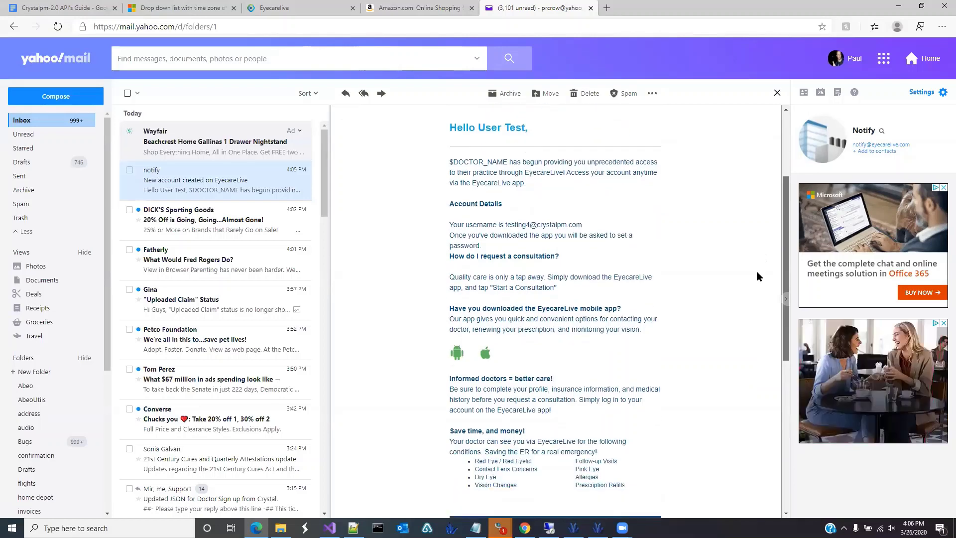
{"action": "scroll", "coordinate": [758, 276], "scroll_direction": "down", "scroll_amount": 1}
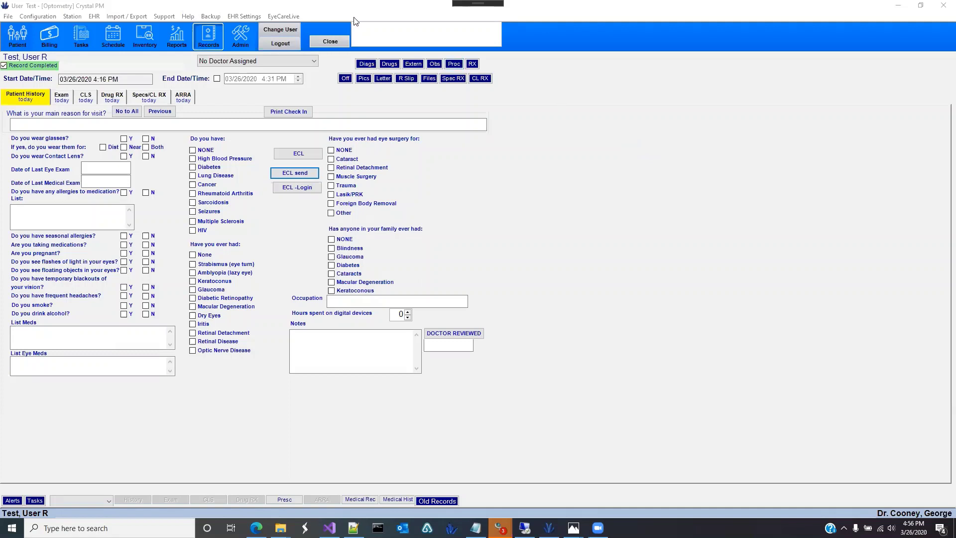
Close the doctor portal and retry Send Patient, acknowledging the 'already registered' error.
{"action": "left_click", "coordinate": [284, 16]}
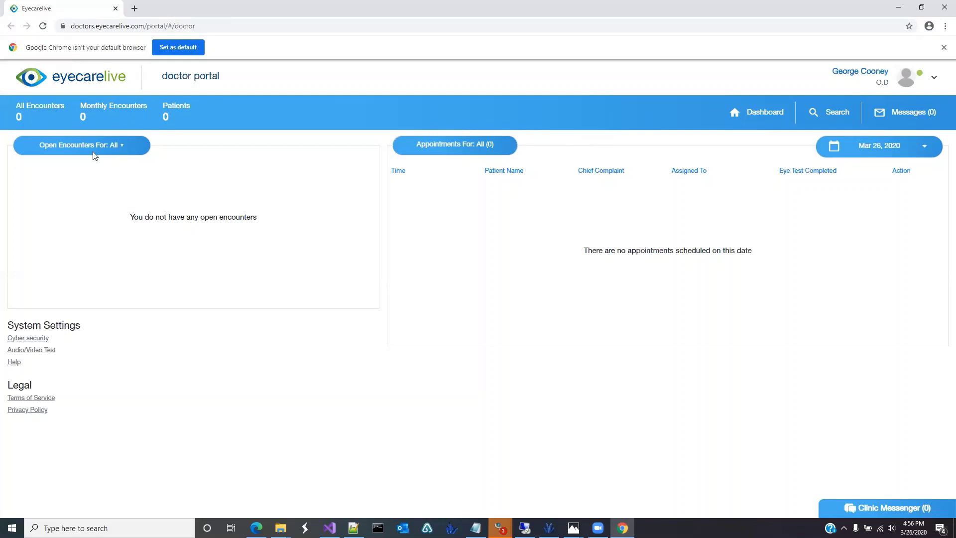
{"action": "left_click", "coordinate": [943, 6]}
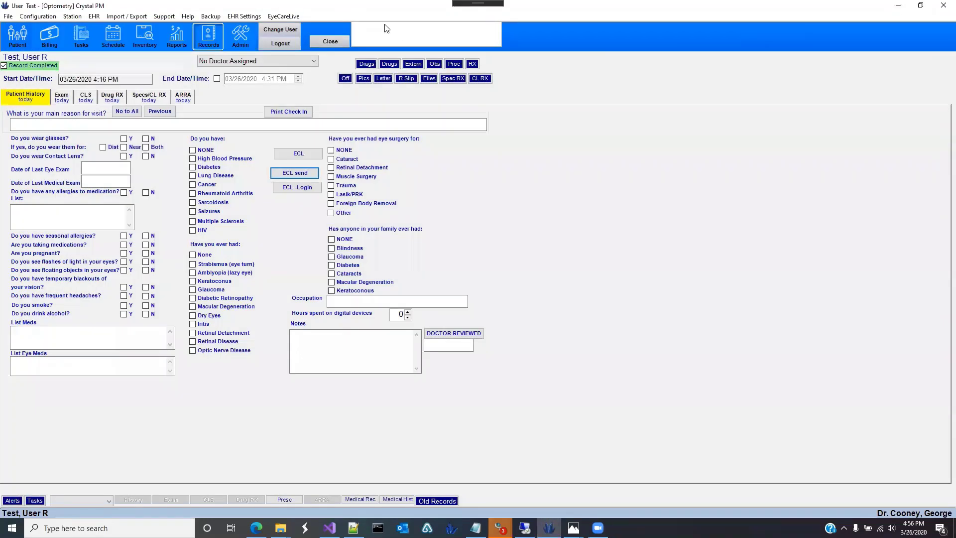
{"action": "left_click", "coordinate": [293, 17]}
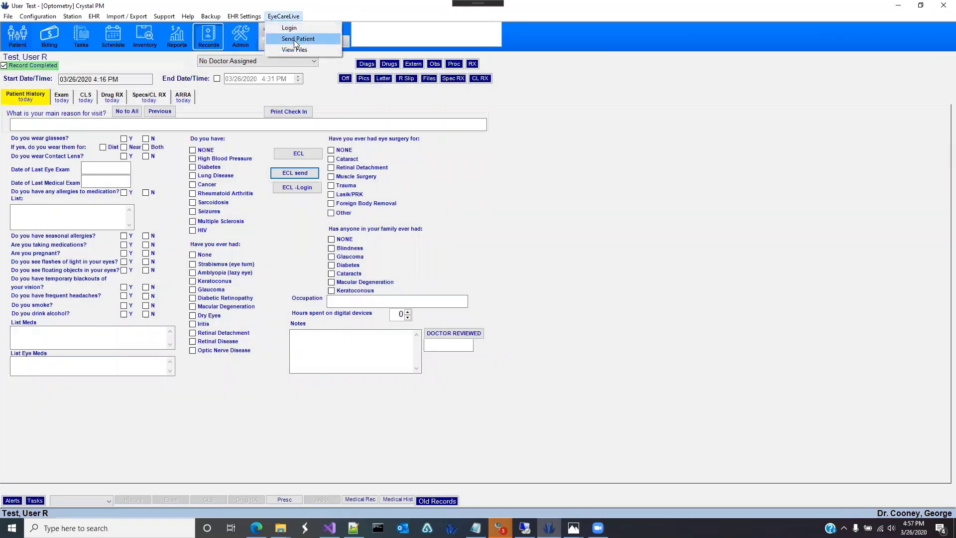
{"action": "left_click", "coordinate": [294, 38]}
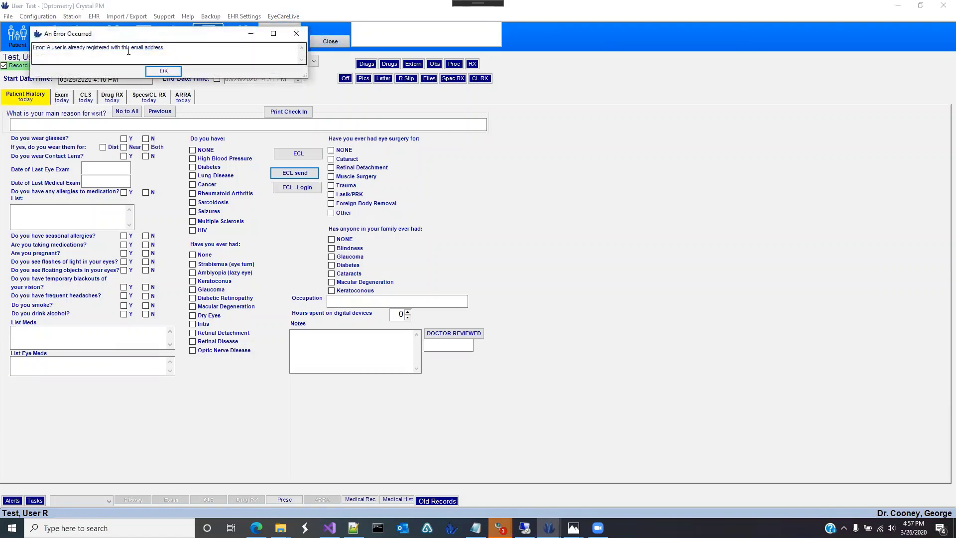
{"action": "left_click", "coordinate": [175, 72]}
Show the patient's EyeCareLive appointment files via EyeCareLive > View Files.
{"action": "left_click", "coordinate": [295, 18]}
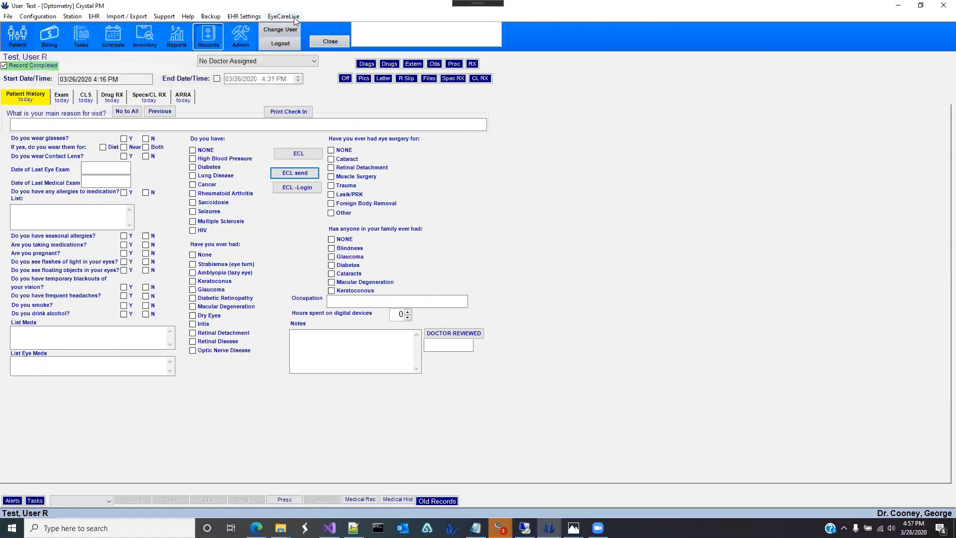
{"action": "left_click", "coordinate": [294, 18]}
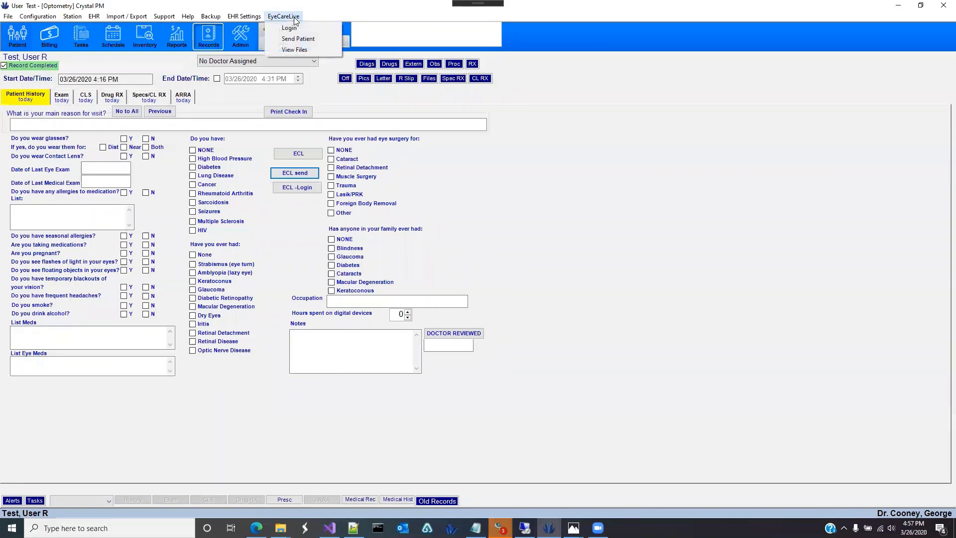
{"action": "left_click", "coordinate": [302, 51]}
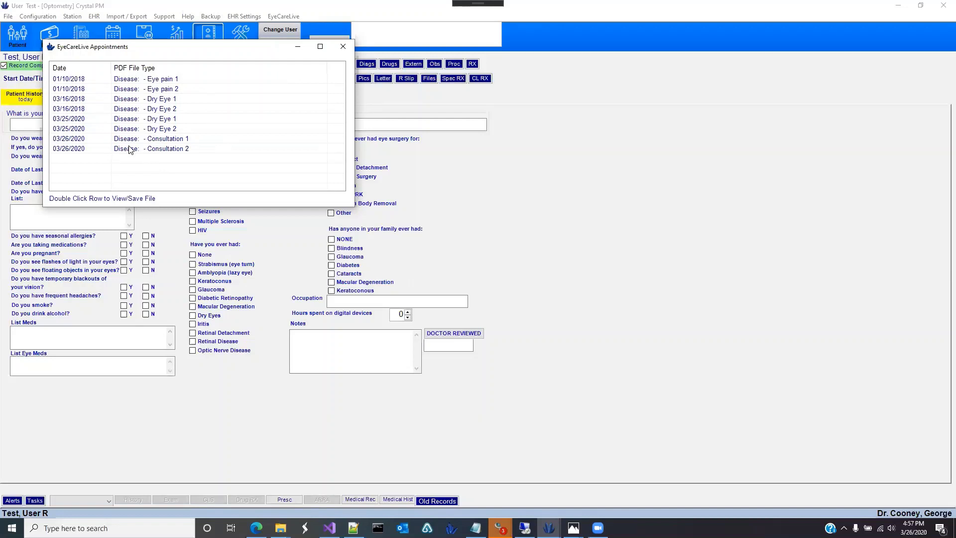
View the eye photo of the 03/26/2020 Consultation 2 file, then close it.
{"action": "left_click", "coordinate": [183, 149]}
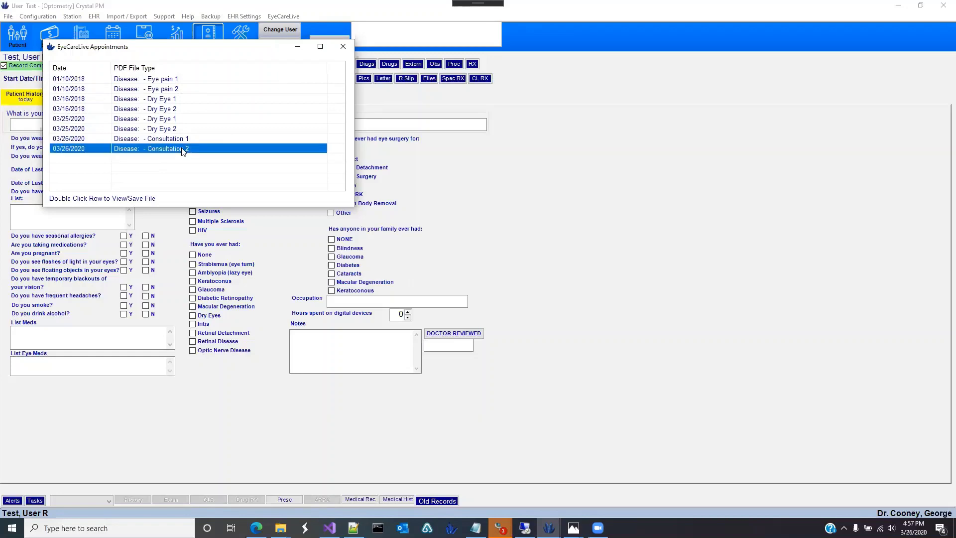
{"action": "double_click", "coordinate": [183, 149]}
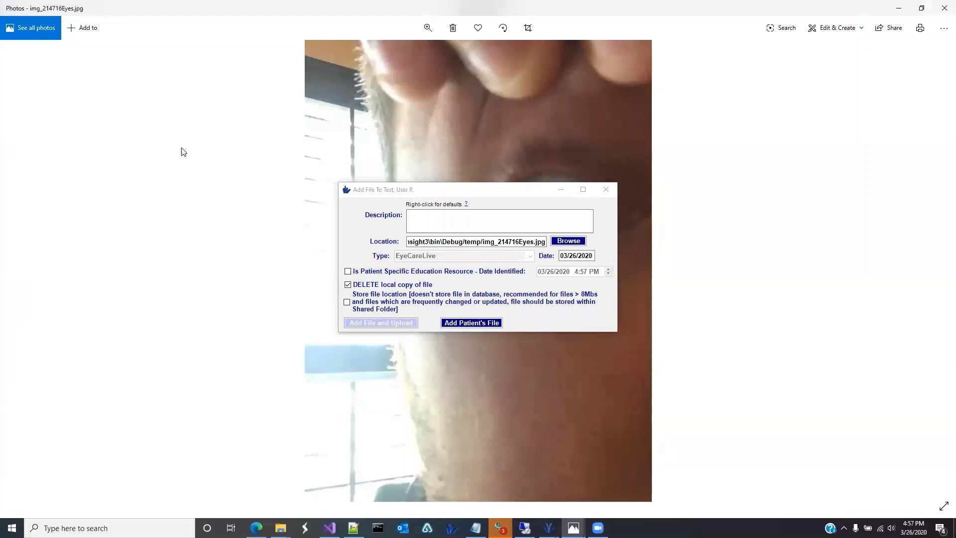
{"action": "left_click", "coordinate": [607, 189]}
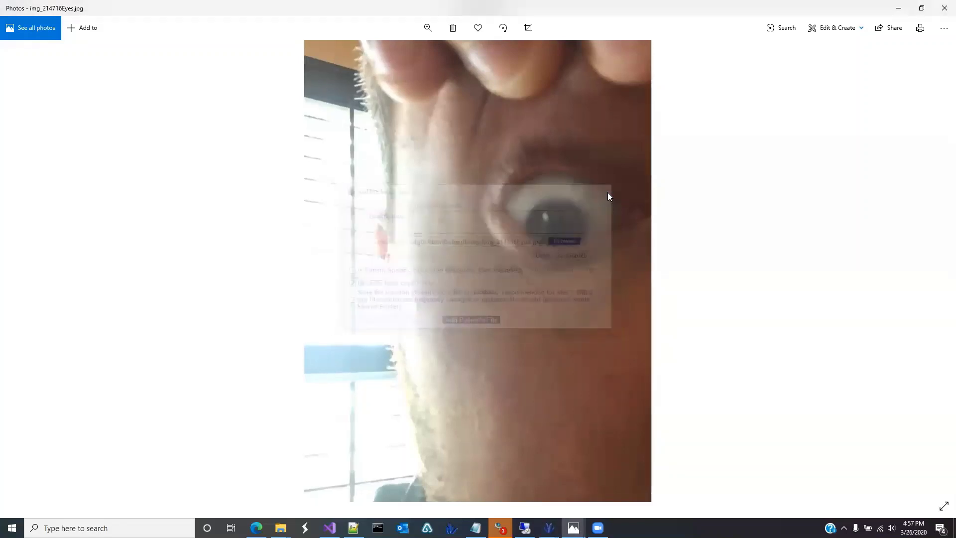
{"action": "left_click", "coordinate": [944, 8]}
View the eye photo of the 03/25/2020 Dry Eye 1 file, then close it.
{"action": "left_click", "coordinate": [171, 121]}
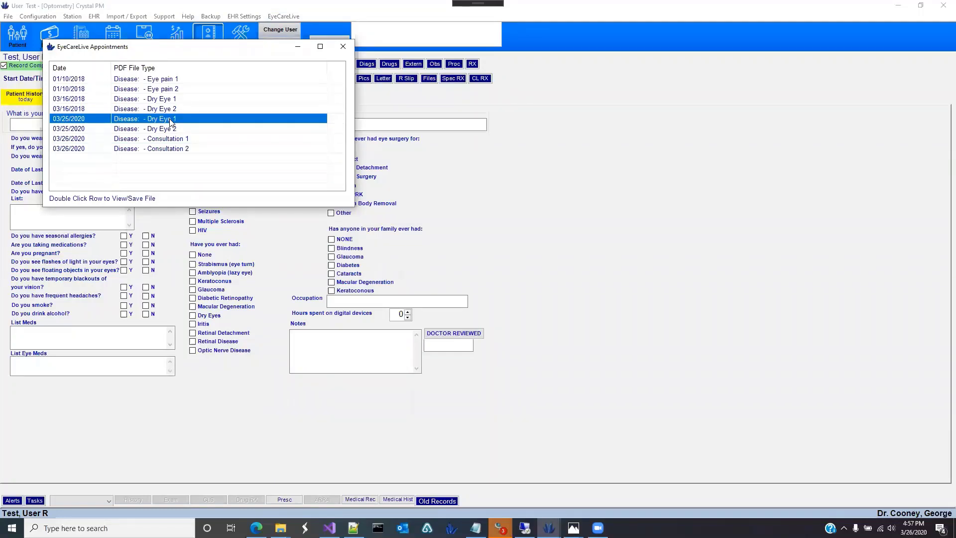
{"action": "double_click", "coordinate": [171, 121]}
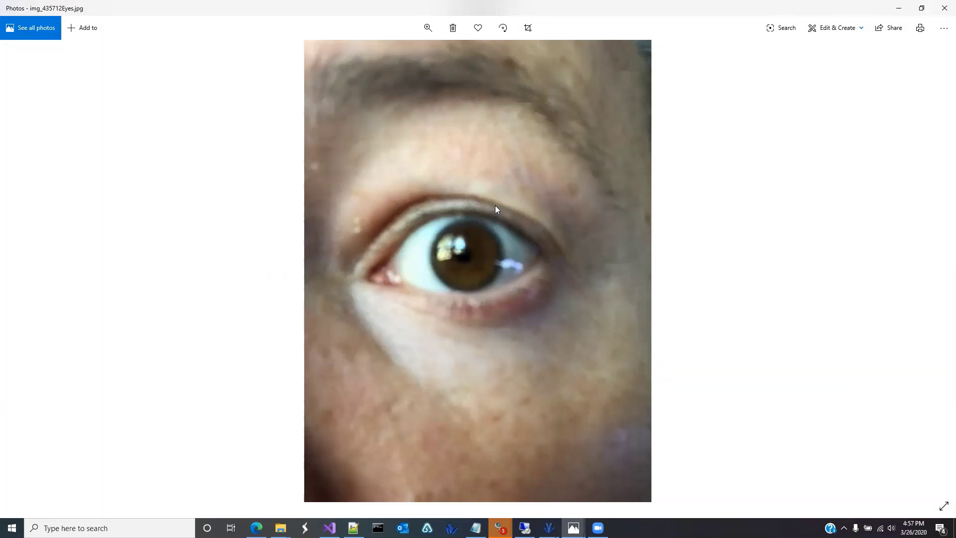
{"action": "left_click", "coordinate": [941, 7]}
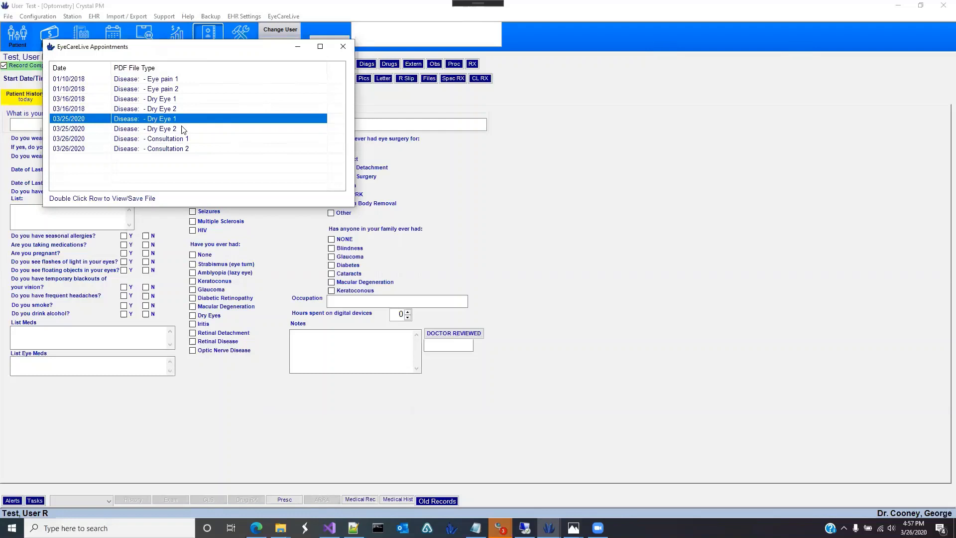
Close the EyeCareLive Appointments window and dismiss the EyeCareLive menu twice without choosing anything.
{"action": "left_click", "coordinate": [343, 46]}
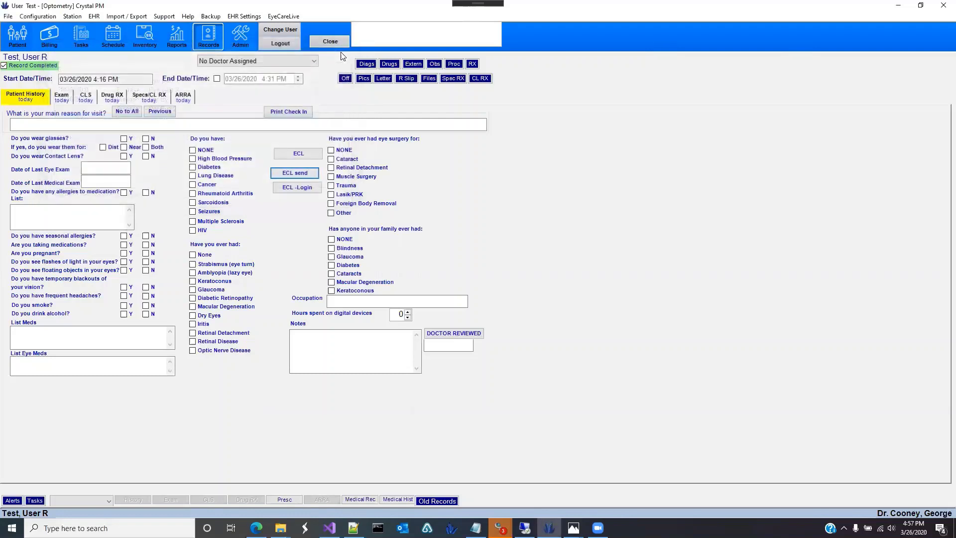
{"action": "left_click", "coordinate": [283, 16]}
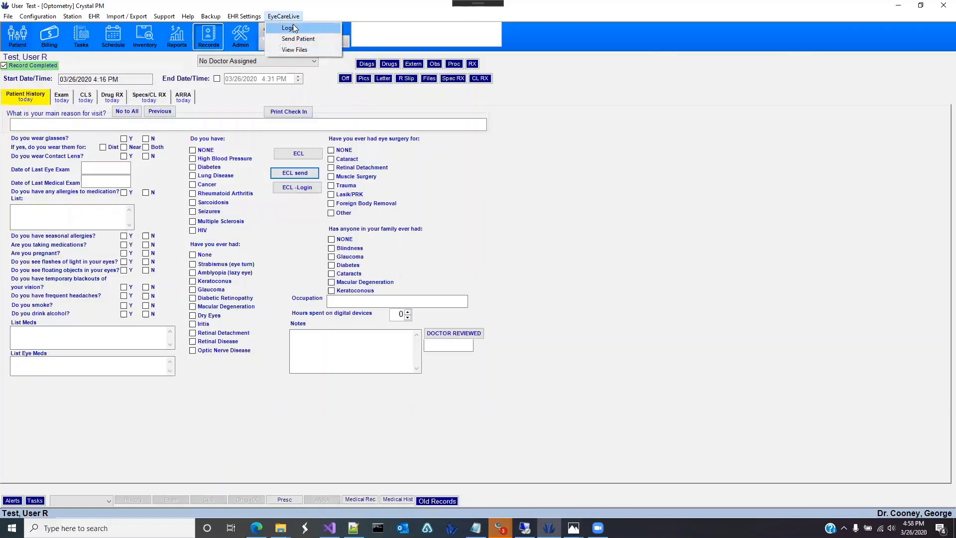
{"action": "left_click", "coordinate": [357, 108]}
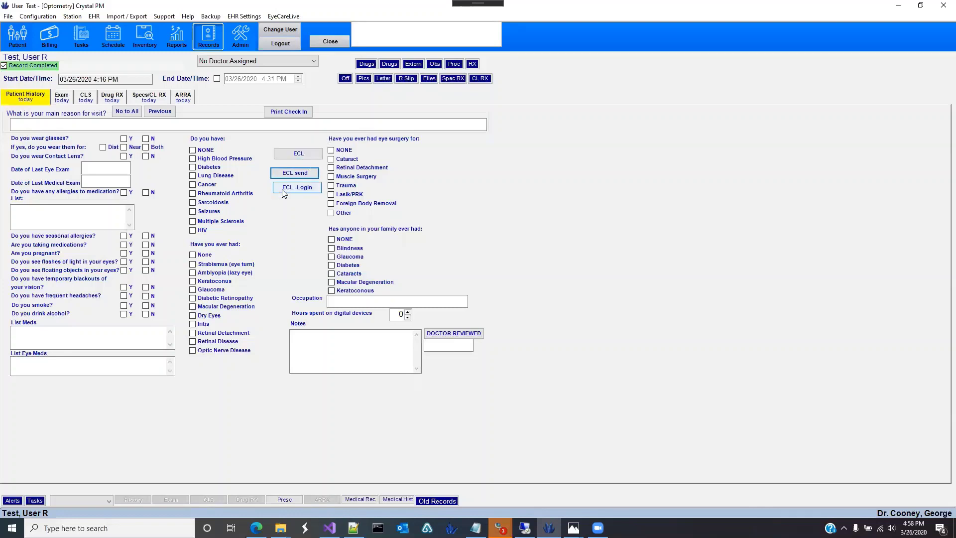
{"action": "left_click", "coordinate": [278, 17]}
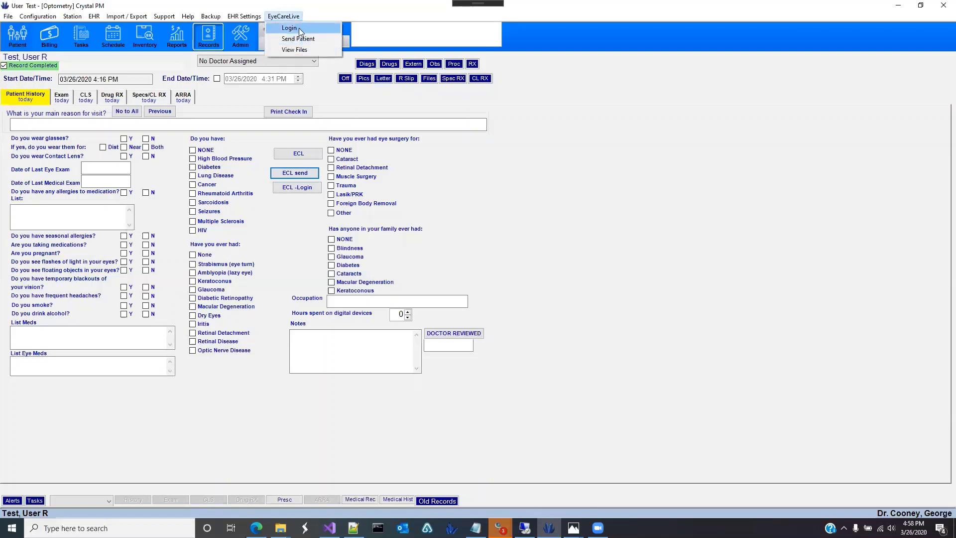
{"action": "left_click", "coordinate": [256, 169]}
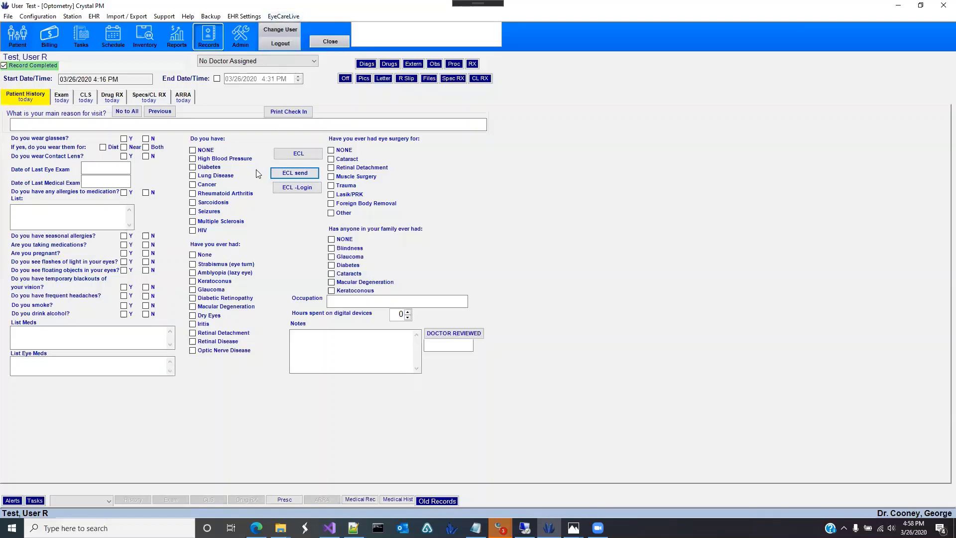